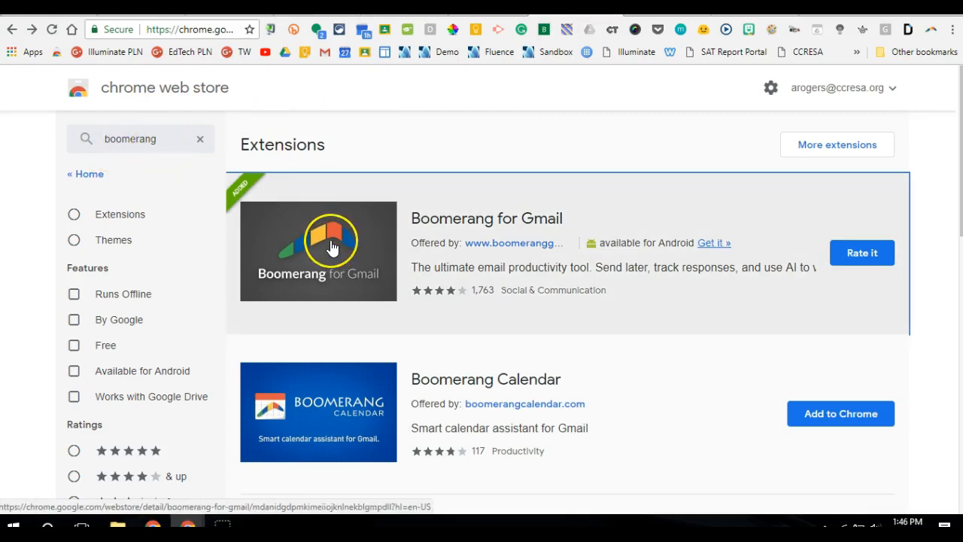
Step: Leave the Chrome Web Store and view the Welcome to Boomerang email in Gmail
click(334, 246)
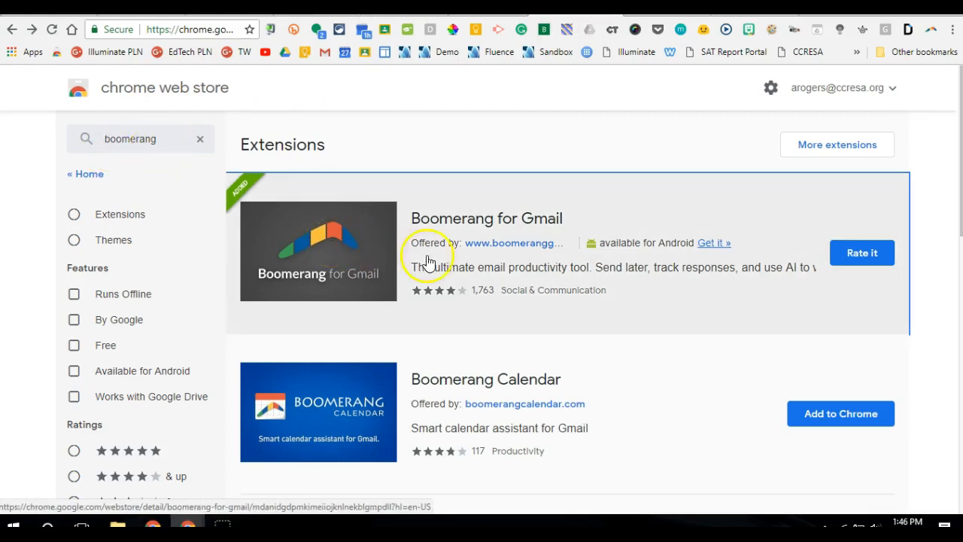
click(854, 255)
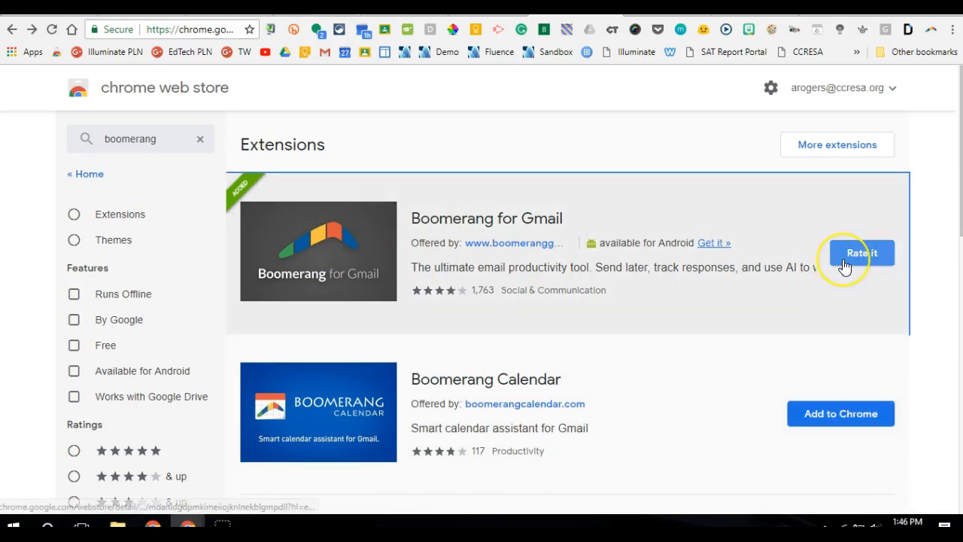
click(854, 255)
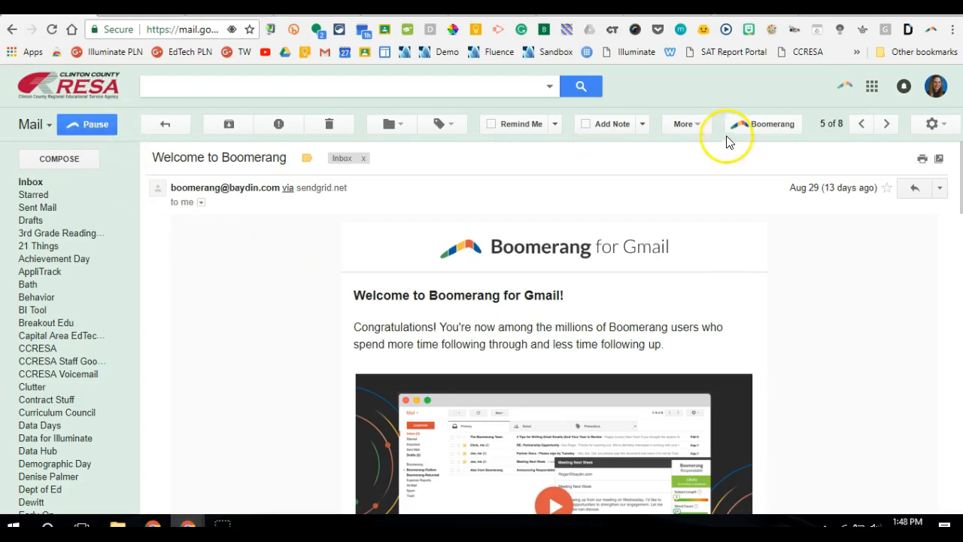
click(782, 128)
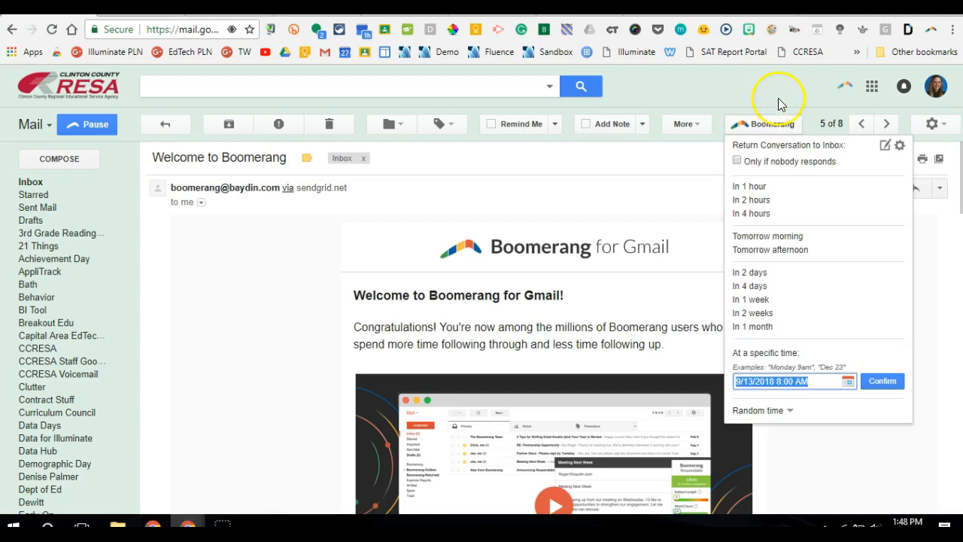
click(780, 104)
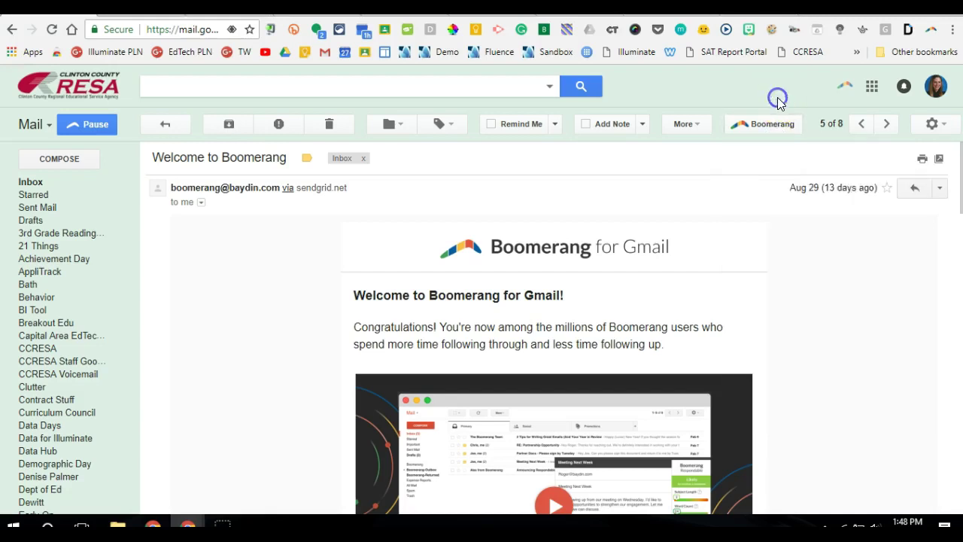
click(846, 88)
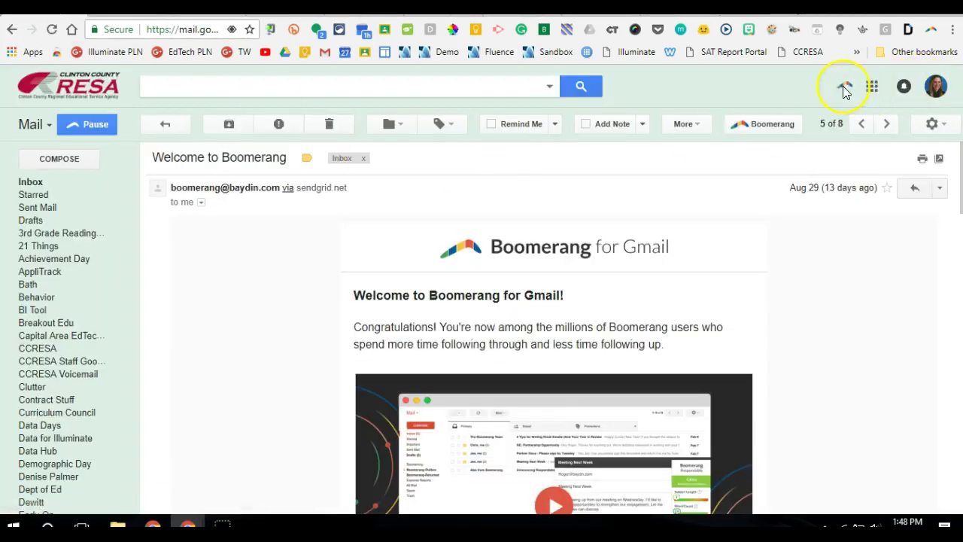
click(844, 86)
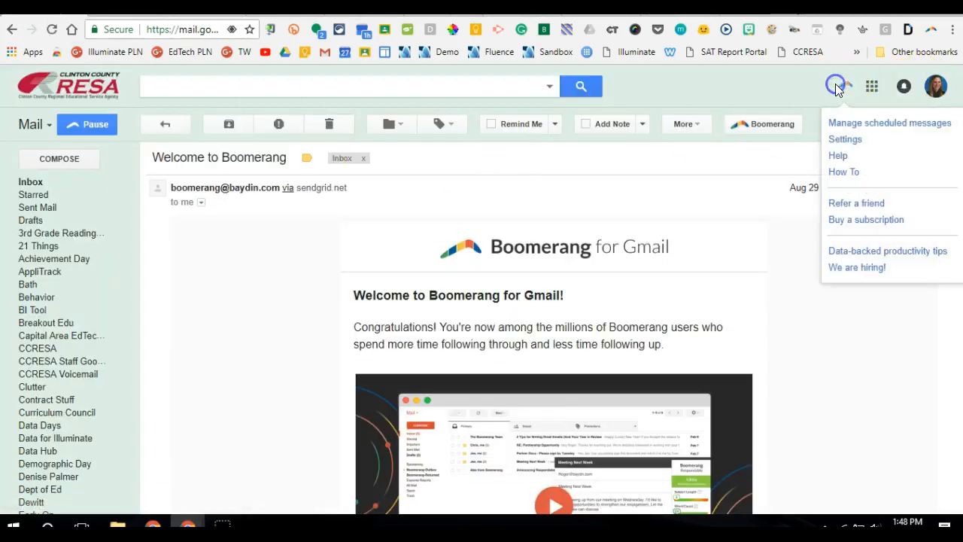
click(845, 139)
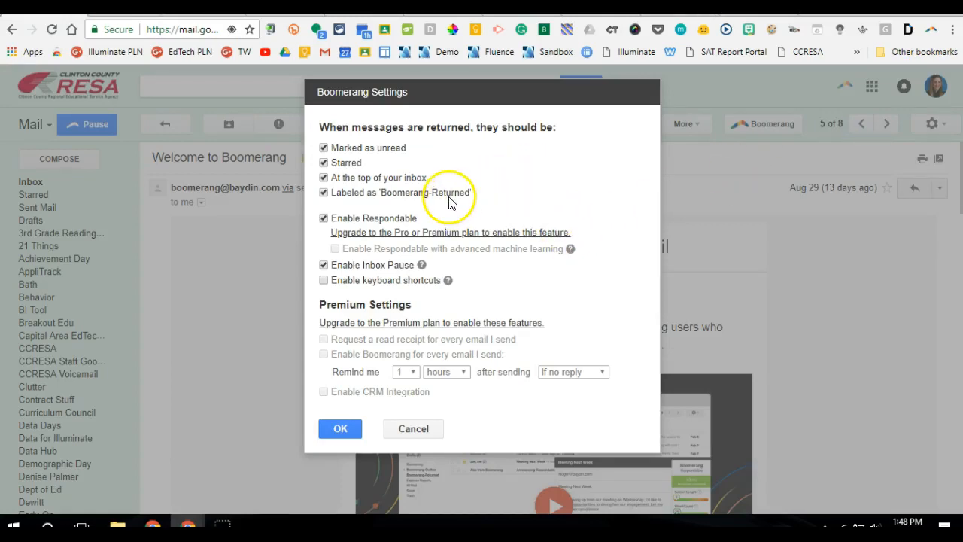
click(414, 428)
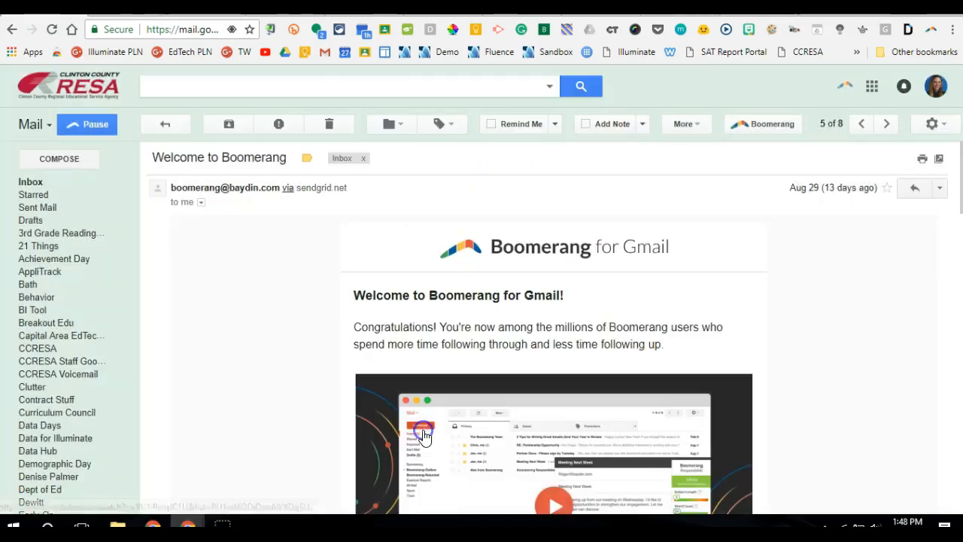
Step: Start an enlarged new message to the suggested recipient with subject 'test' and body 'test'
click(60, 159)
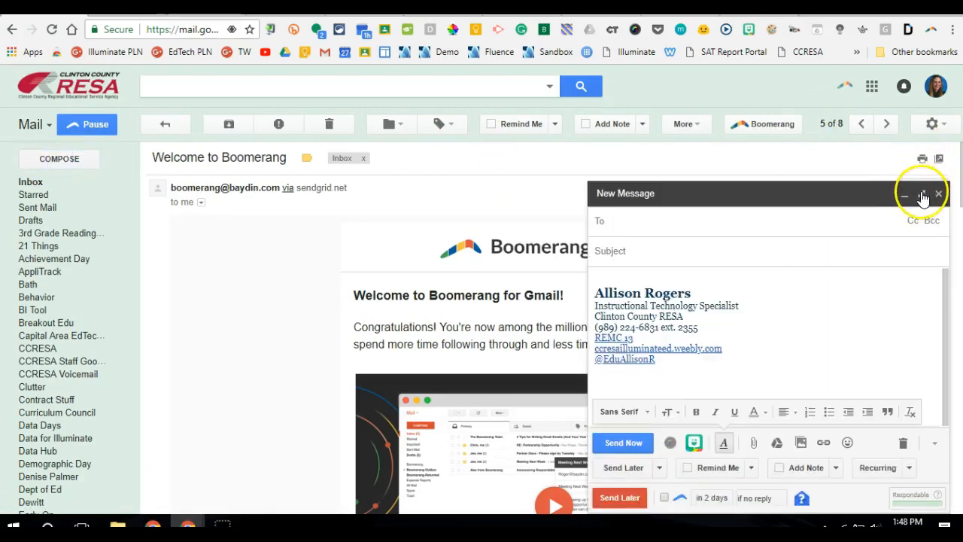
click(923, 195)
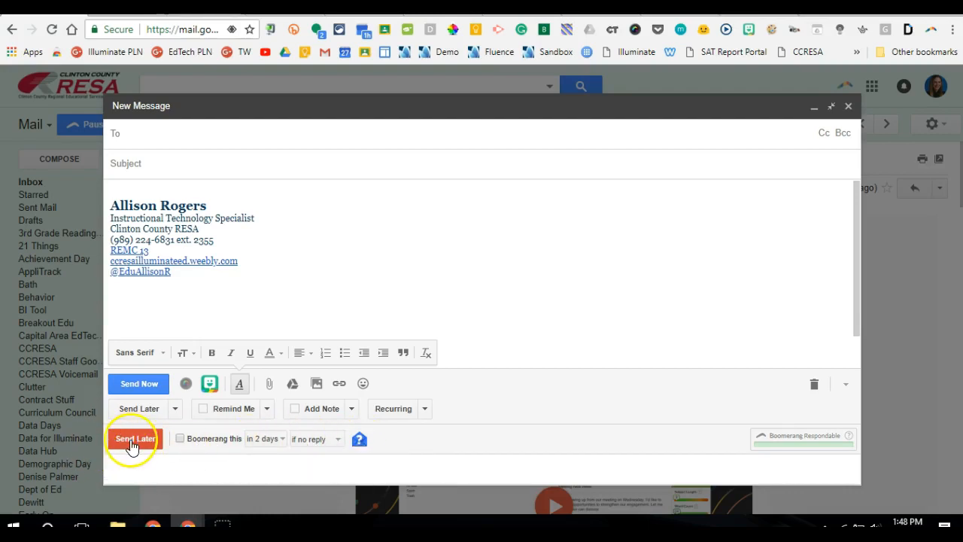
click(139, 134)
text(al)
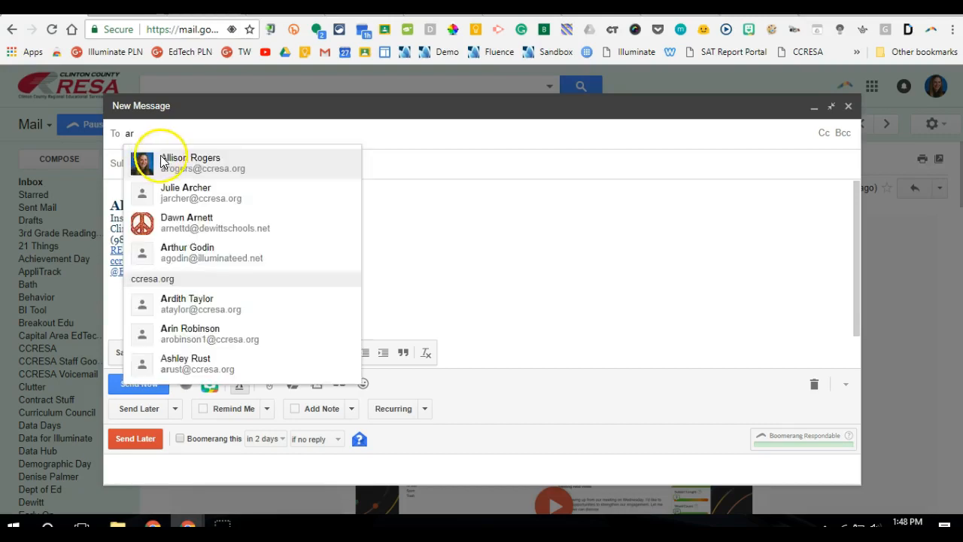
click(166, 155)
text(test)
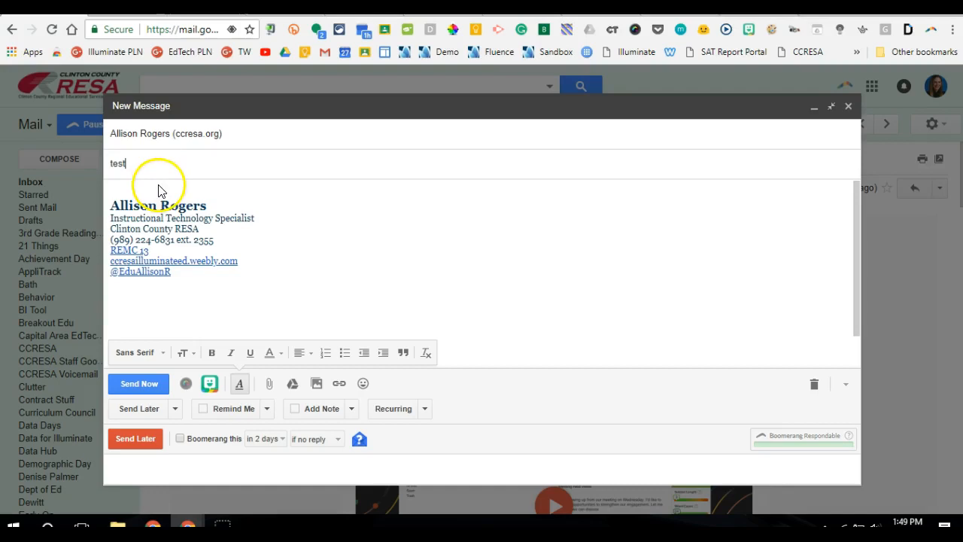
click(150, 191)
text(test)
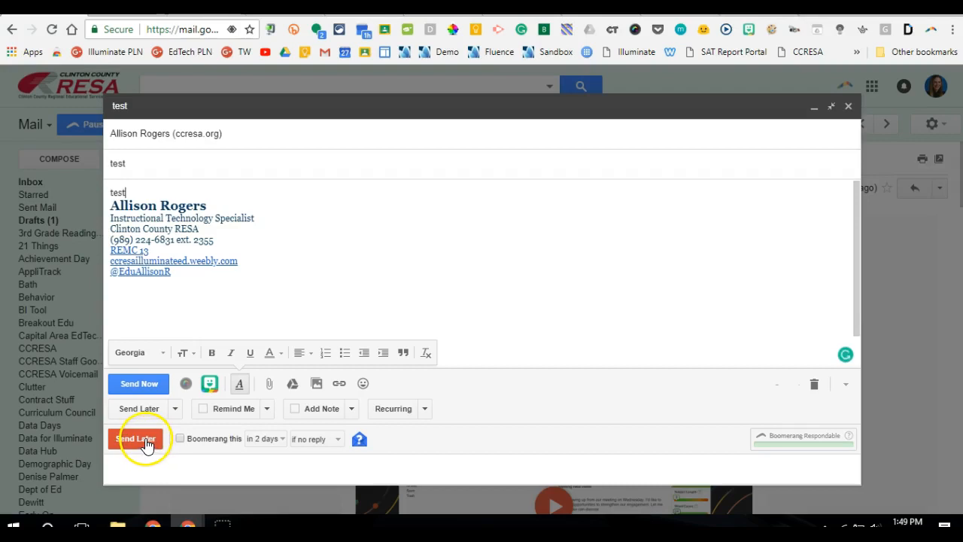
Step: From the Send Later choices, start scheduling the test draft as a recurring message
click(136, 439)
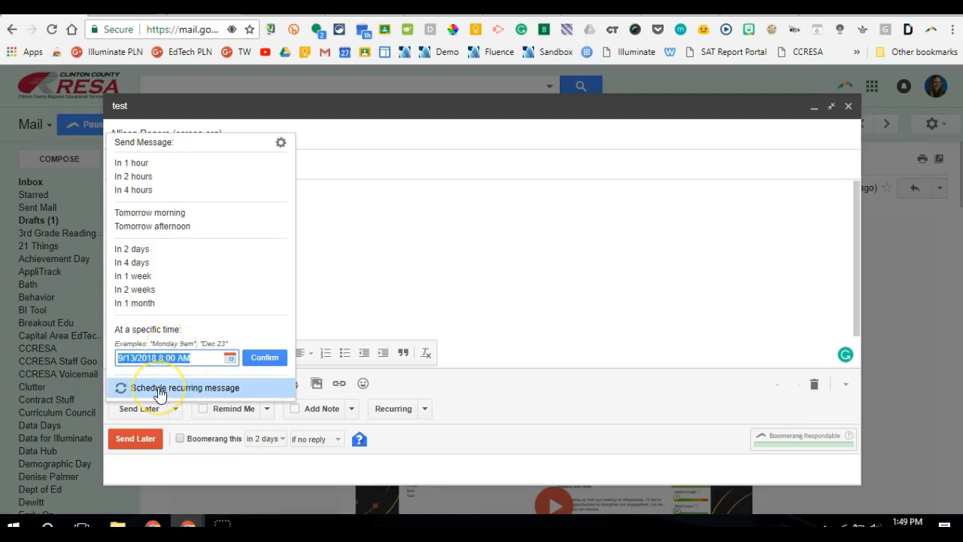
click(160, 392)
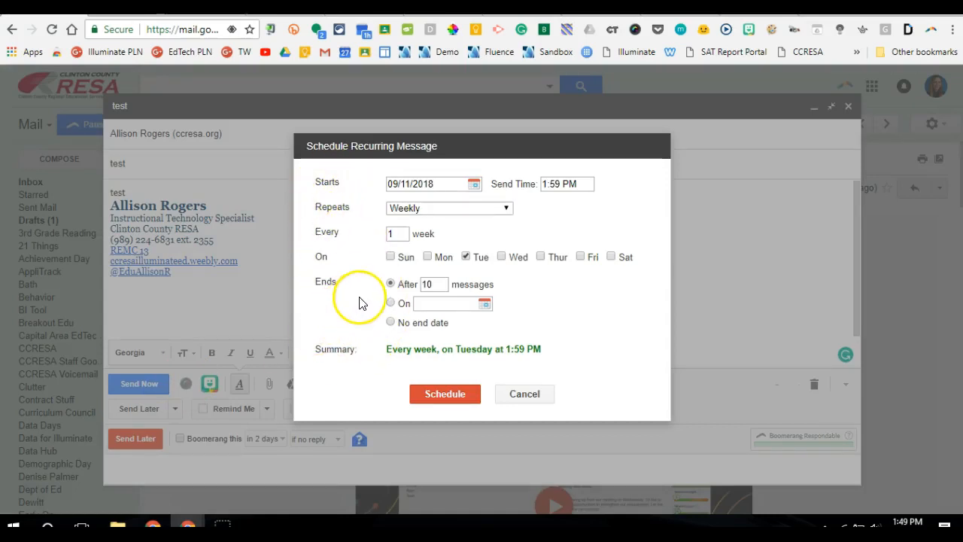
Step: Start on 09/24/2018, repeat monthly on the same date, with no end date
click(474, 185)
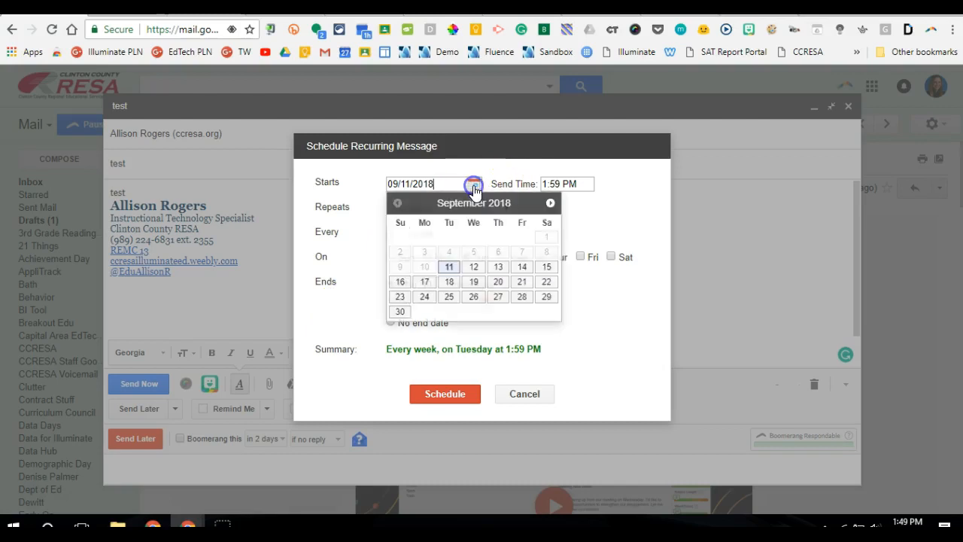
click(424, 296)
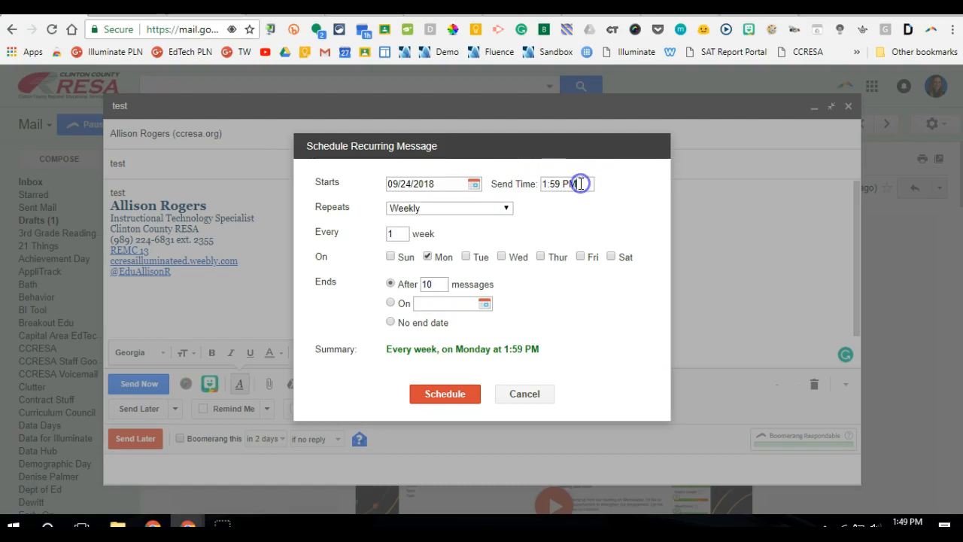
click(557, 184)
click(449, 210)
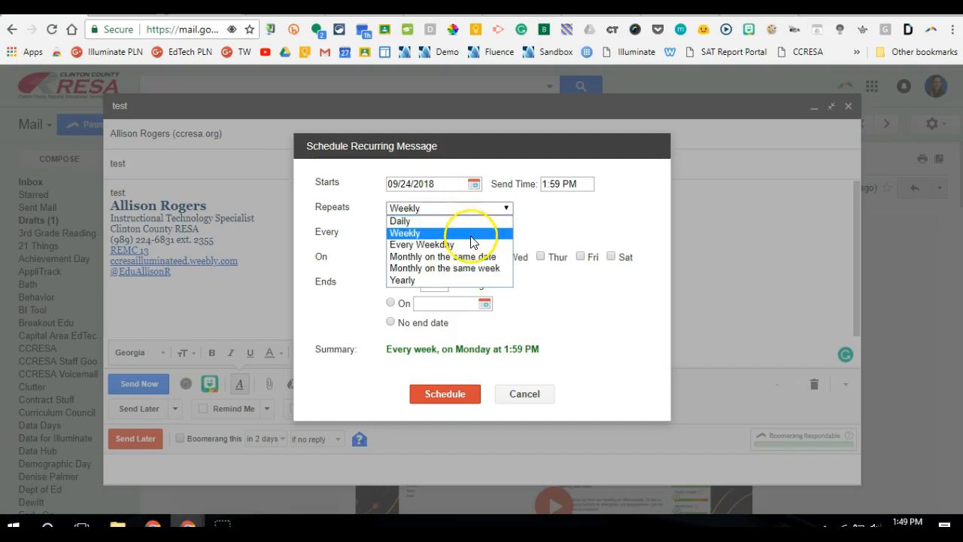
click(478, 259)
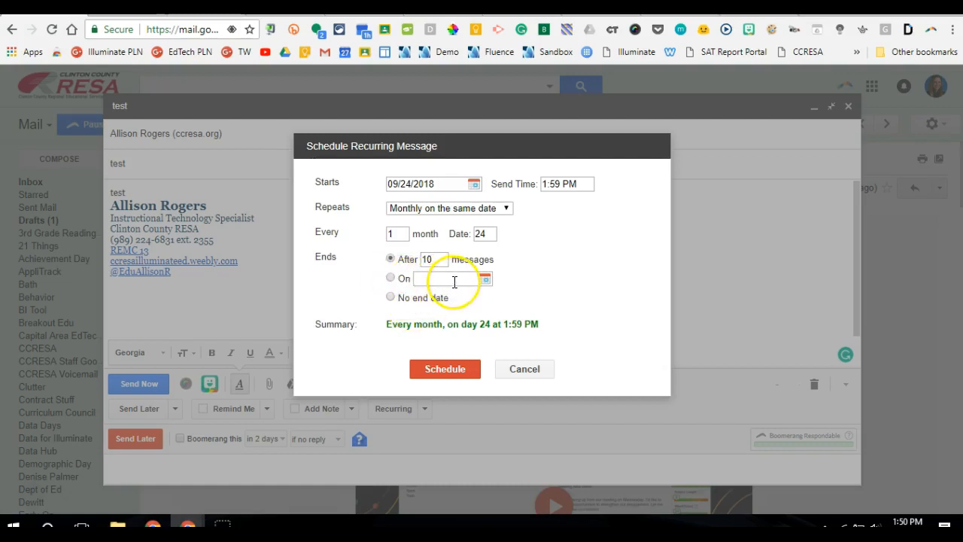
click(390, 297)
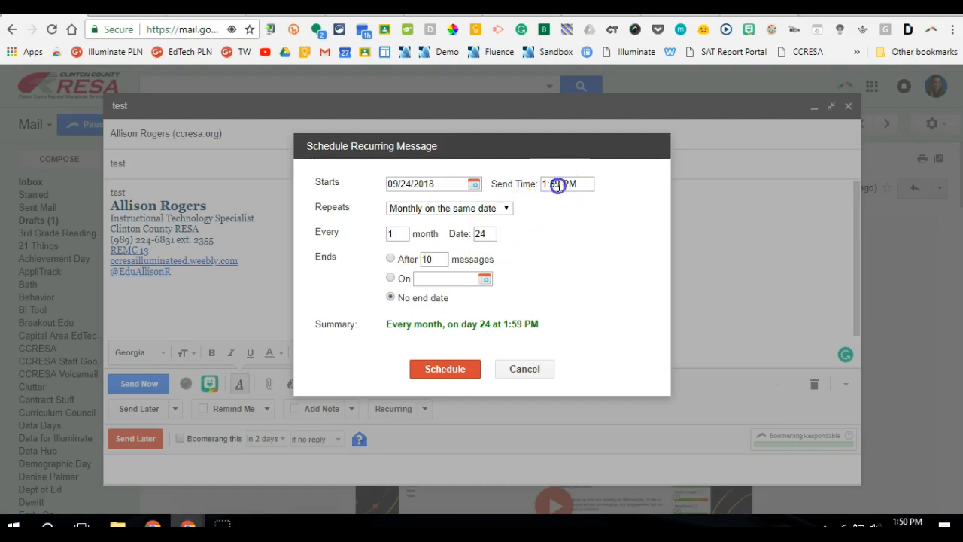
Step: Change the send time from 1:59 to 2:00 PM and schedule the recurring message
drag(560, 183, 540, 184)
text(2)
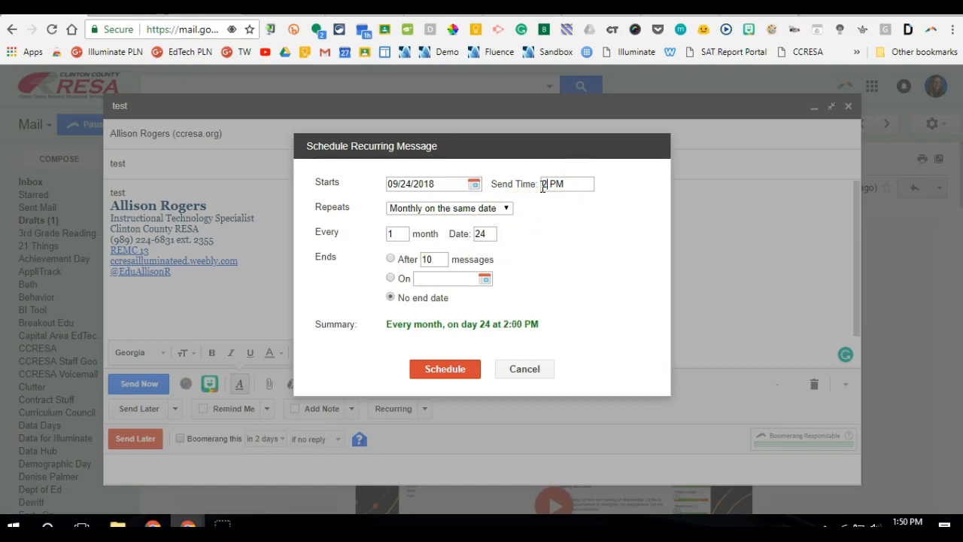
text(:00)
click(448, 369)
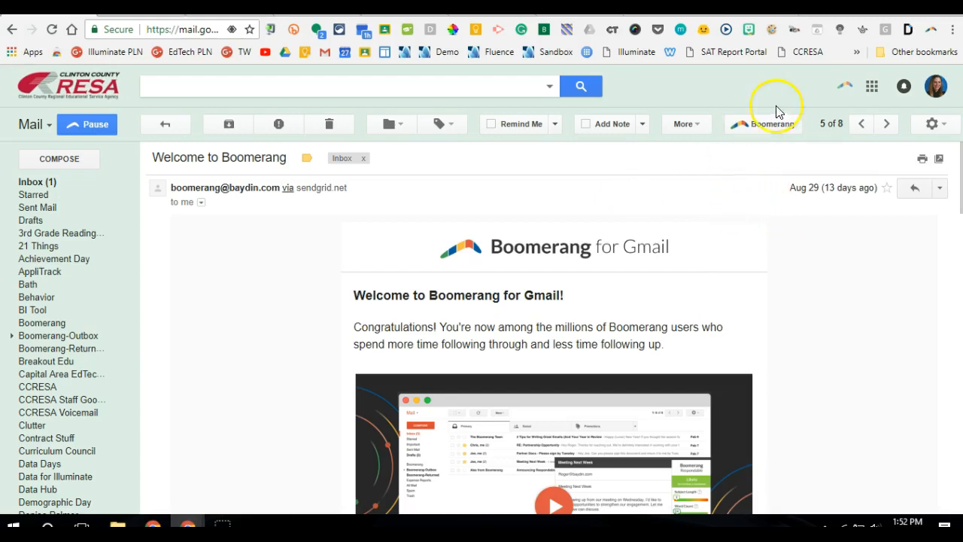
Step: Reach Boomerang's manage scheduled messages page from its toolbar menu
click(846, 87)
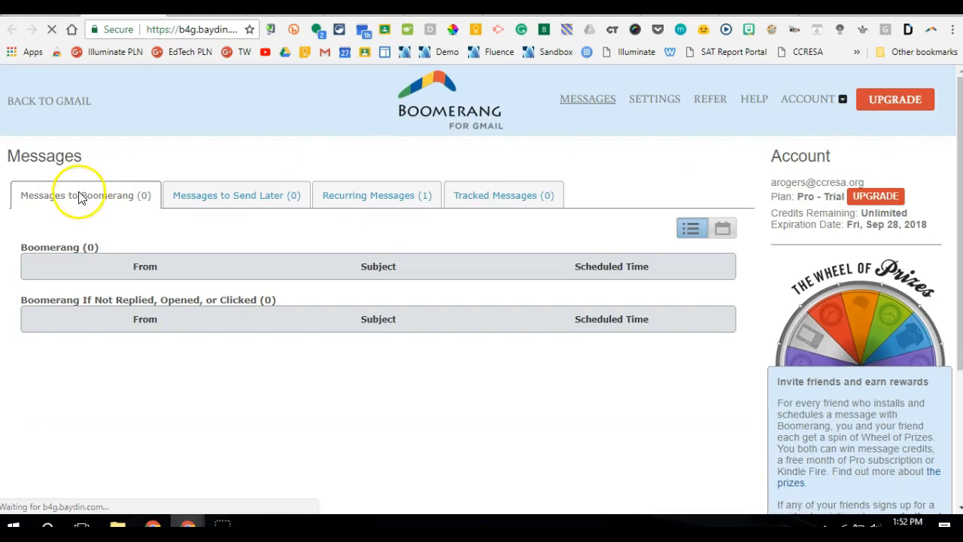
Step: View the Recurring Messages list and select the monthly test message to show its actions
click(374, 202)
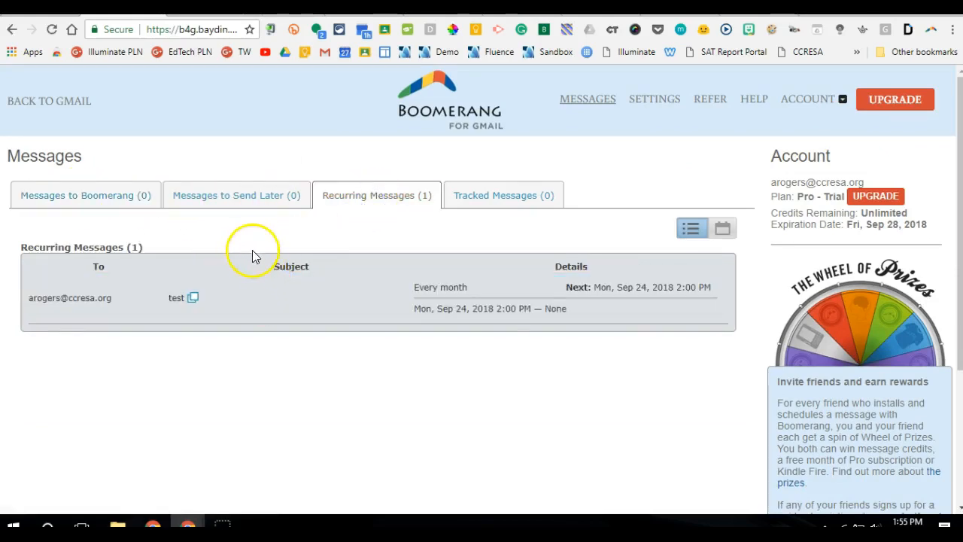
click(182, 300)
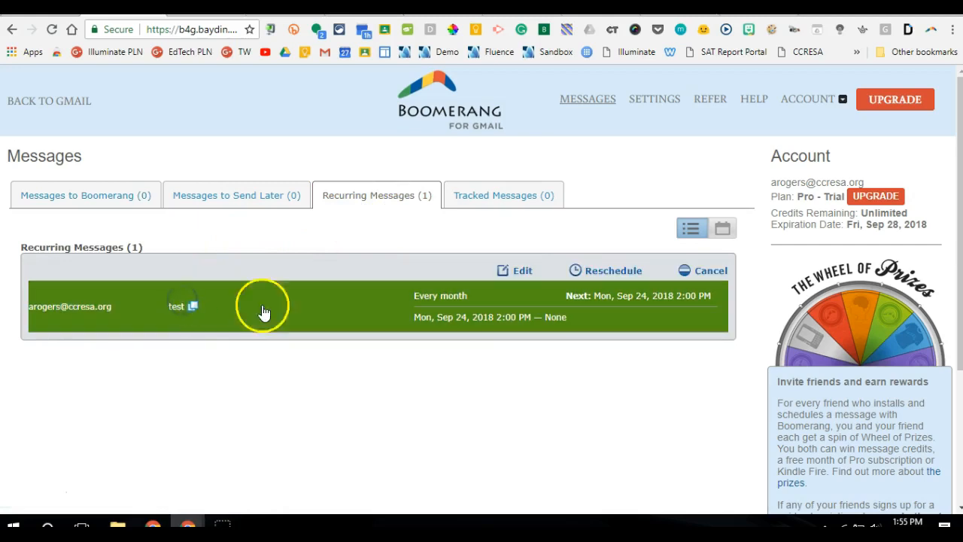